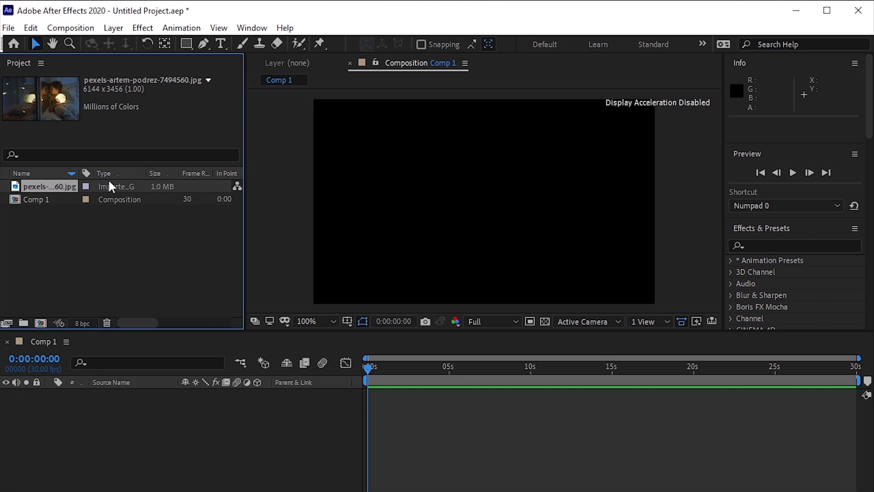
Add the pexels photo to the Comp 1 timeline and scale the layer to 9%
left_click_drag(109, 185, 119, 404)
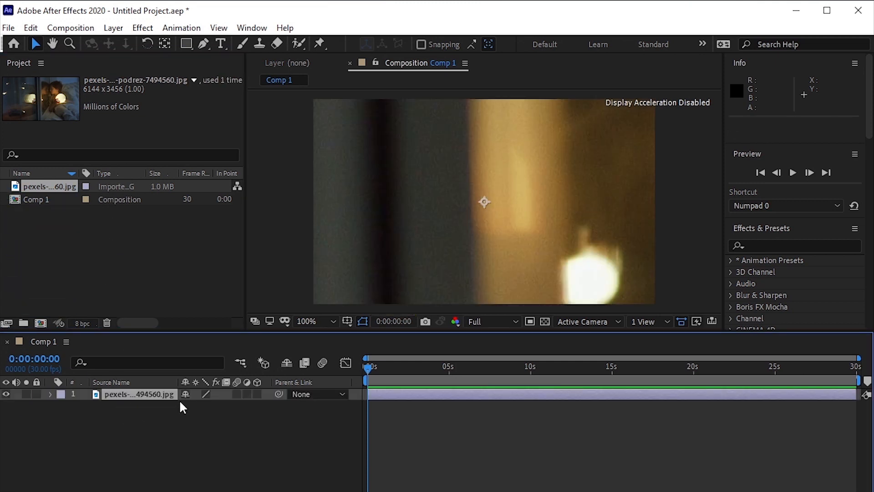
key("s")
left_click_drag(221, 405, 236, 458)
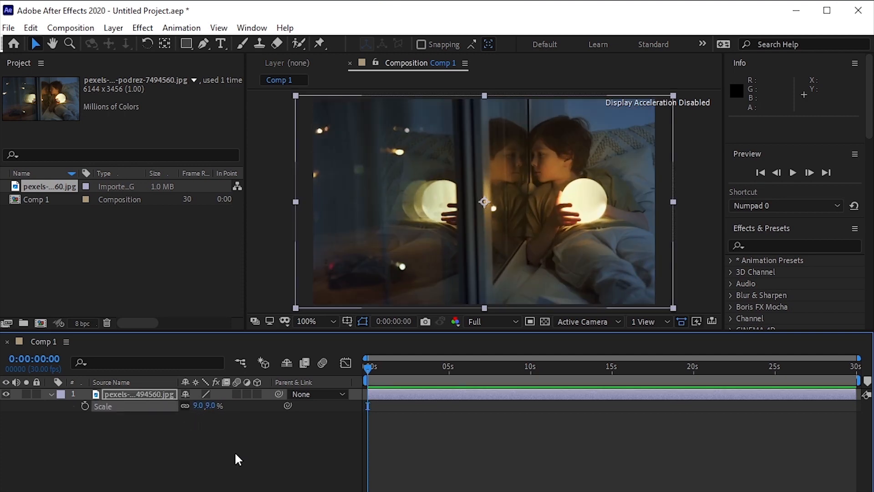
left_click(236, 459)
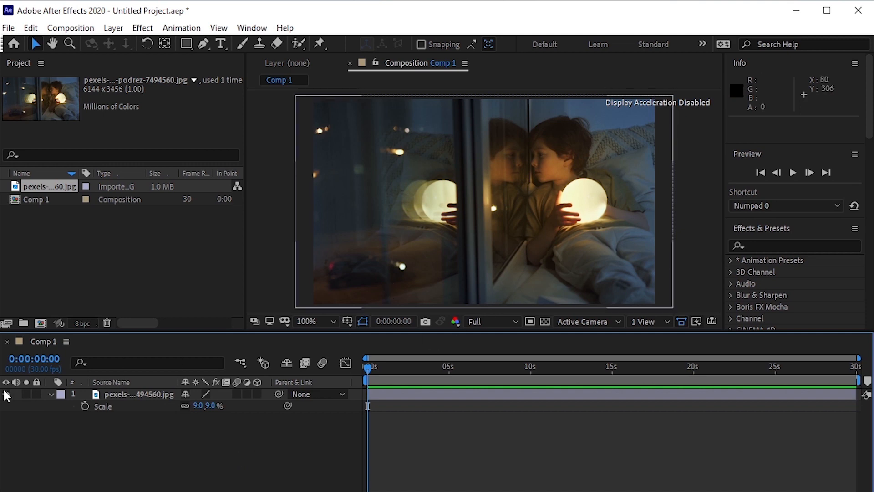
key("s")
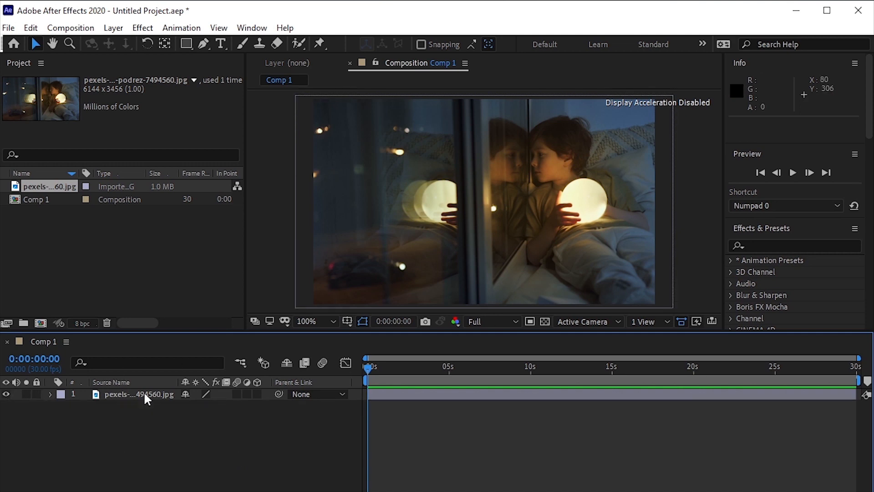
left_click(151, 241)
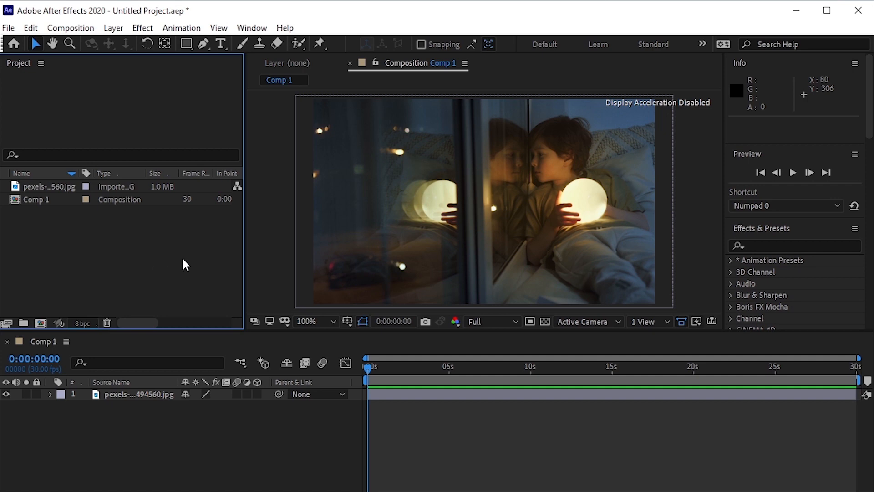
Create a white solid layer of 500 x 300 px above the photo
left_click(113, 27)
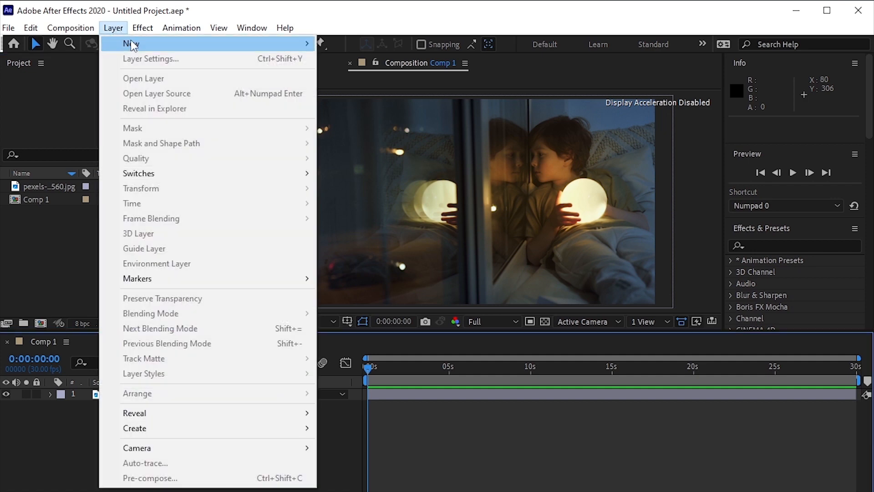
mouse_move(134, 44)
left_click(356, 63)
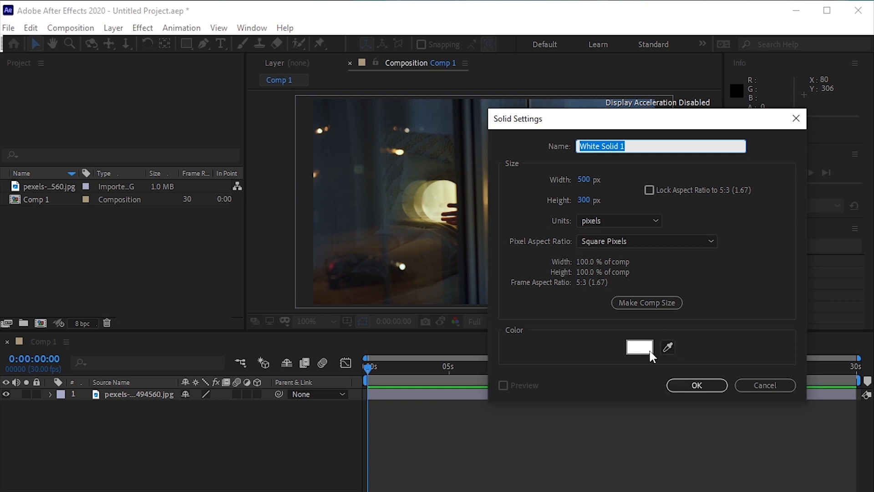
left_click(693, 385)
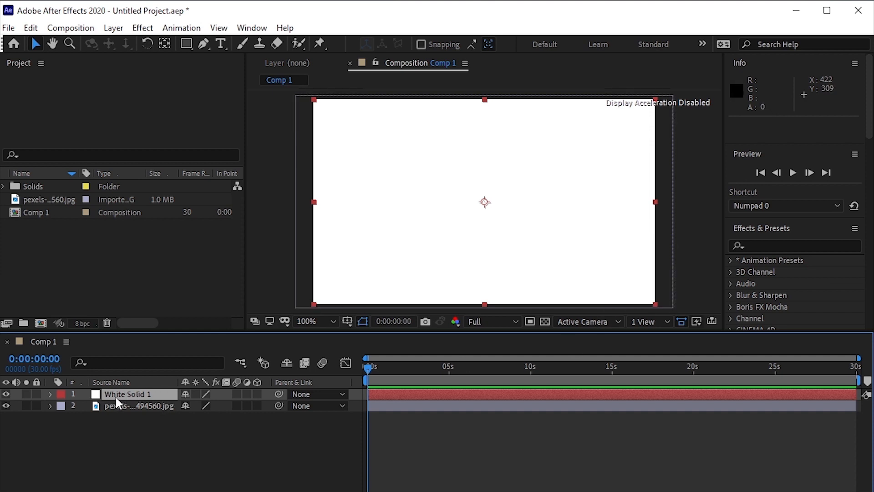
Activate the Pen tool and lower the White Solid 1 layer's opacity so the photo beneath can be traced
left_click(204, 45)
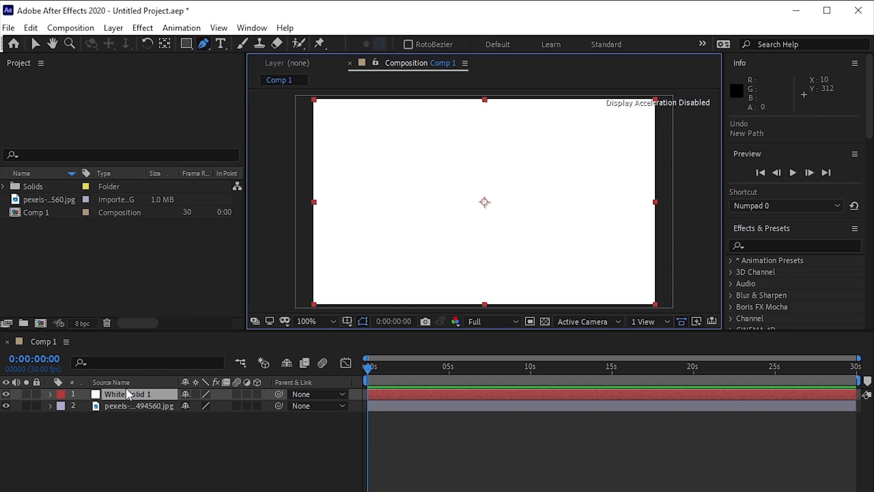
key("t")
left_click_drag(189, 406, 155, 429)
key("t")
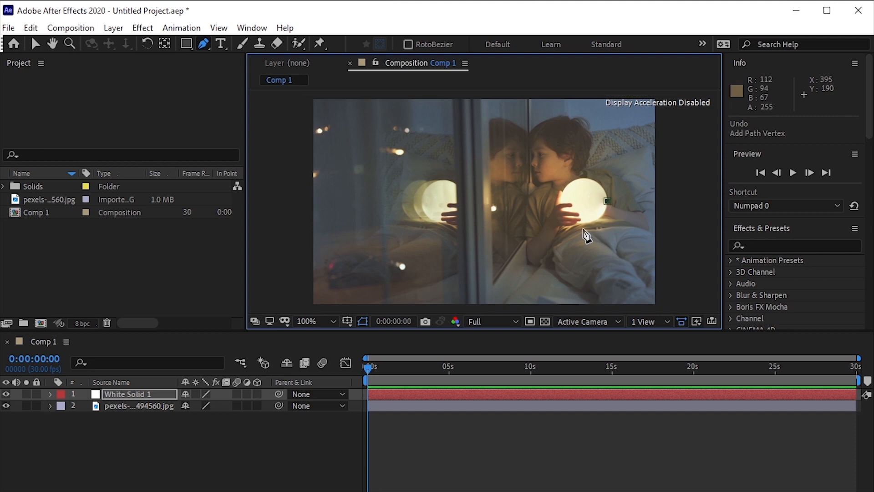
Draw a curved mask path on the white solid, spiralling outward around the glowing ball in the boy's hands
left_click_drag(570, 227, 533, 228)
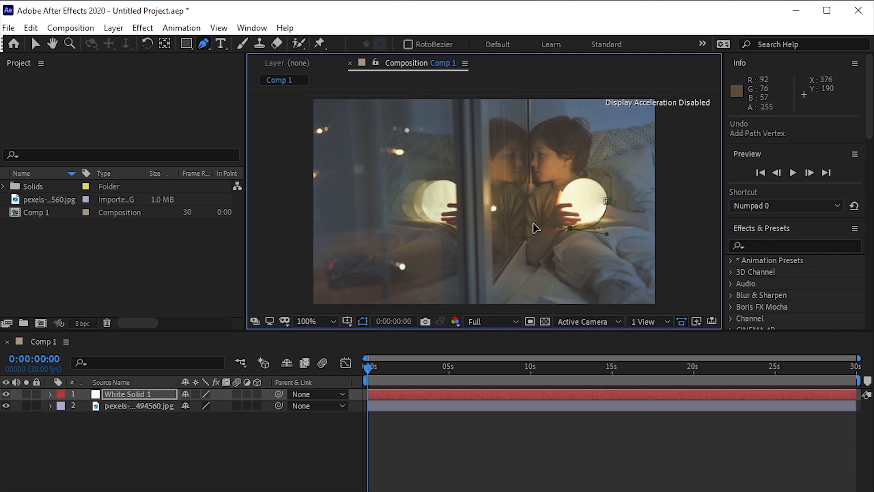
left_click_drag(605, 174, 664, 190)
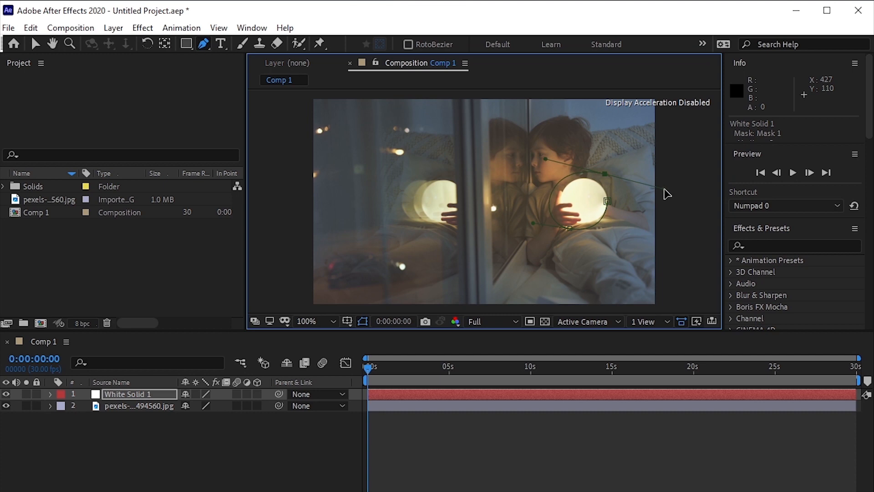
left_click_drag(565, 258, 506, 253)
left_click(595, 150)
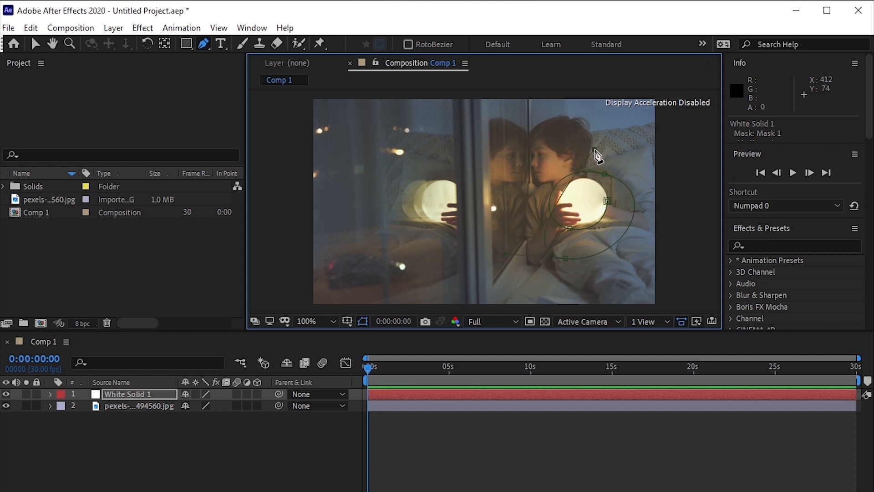
left_click_drag(598, 156, 702, 156)
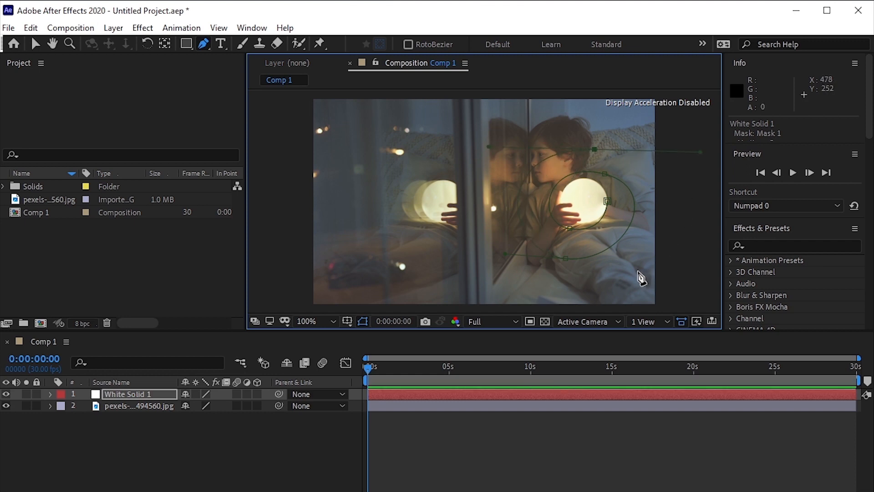
Extend the mask path in two loops across the window reflection and out past the photo's left edge
left_click_drag(604, 276, 580, 292)
left_click_drag(435, 218, 408, 131)
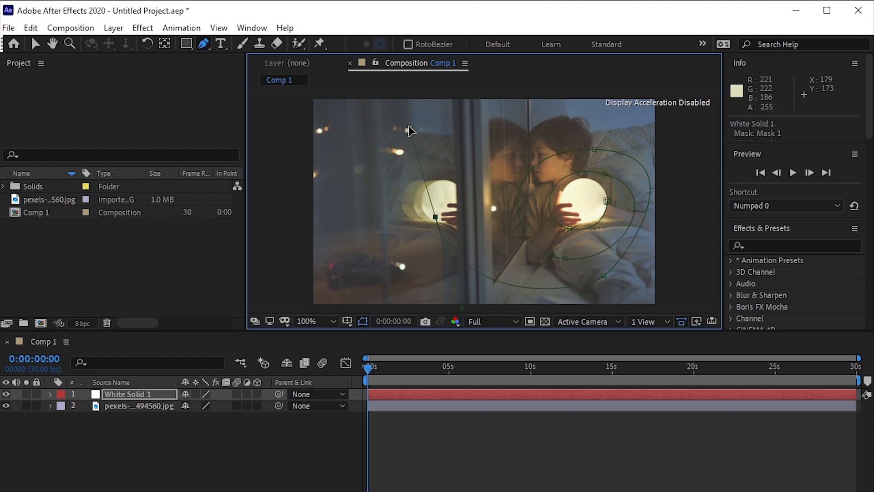
left_click_drag(484, 243, 446, 305)
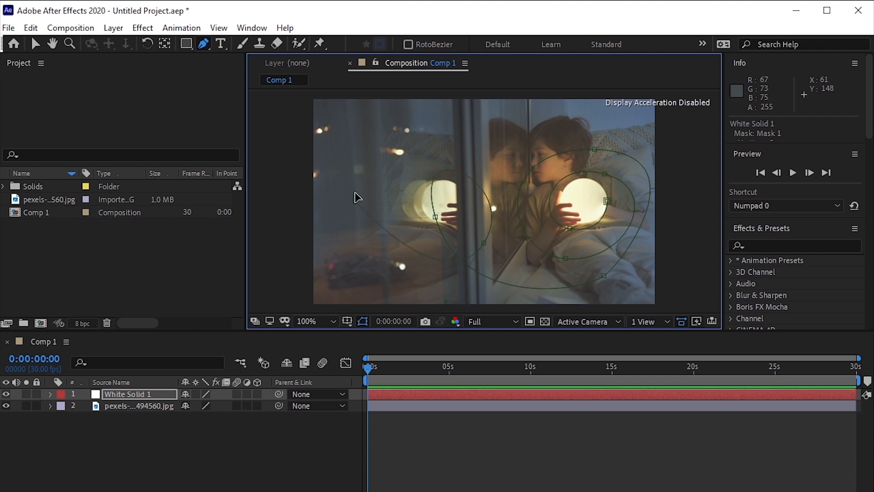
left_click_drag(355, 199, 371, 145)
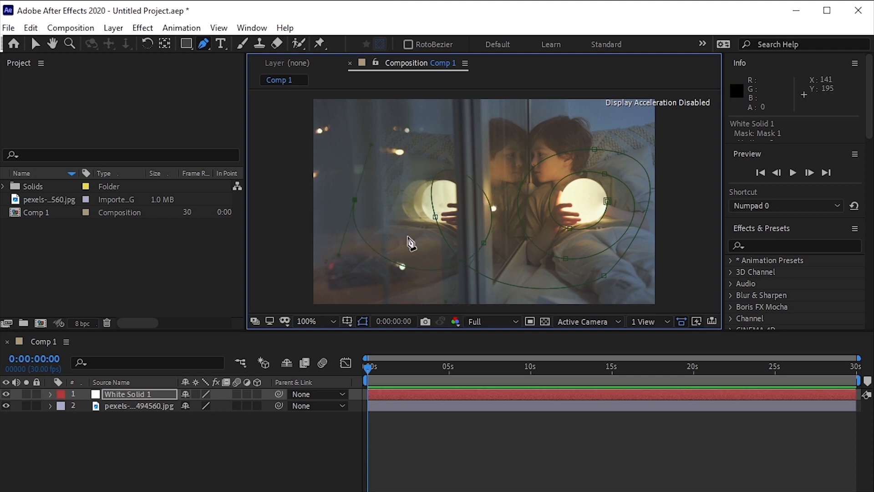
left_click_drag(392, 277, 313, 316)
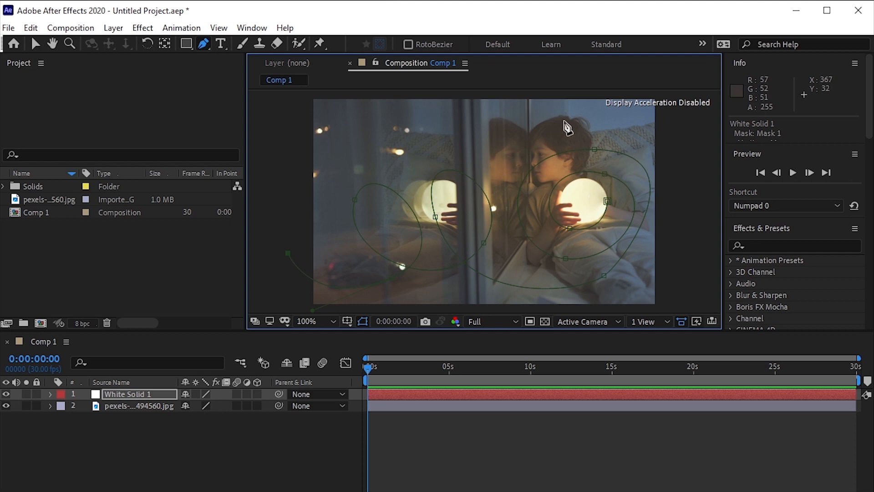
Adjust the vertices and handles of the spiral around the glowing ball to even out its curves
left_click_drag(597, 153, 691, 166)
left_click_drag(486, 149, 518, 157)
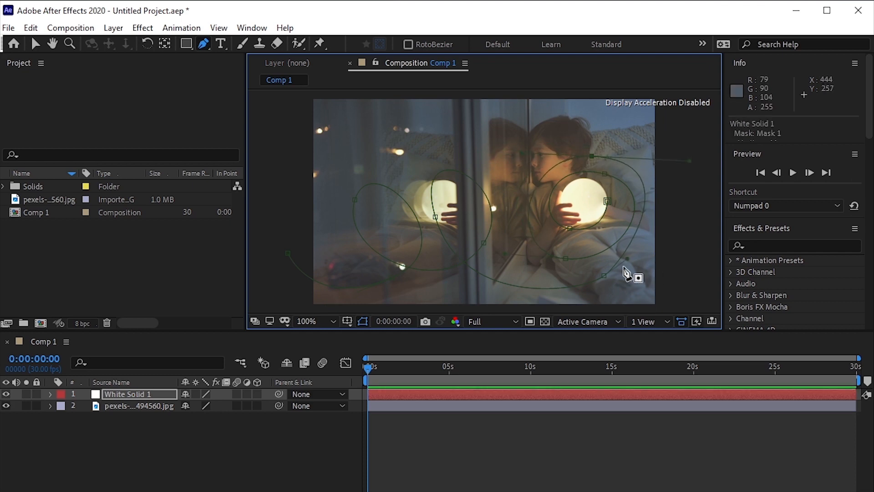
left_click_drag(628, 259, 640, 269)
left_click(604, 174)
left_click_drag(606, 174, 607, 171)
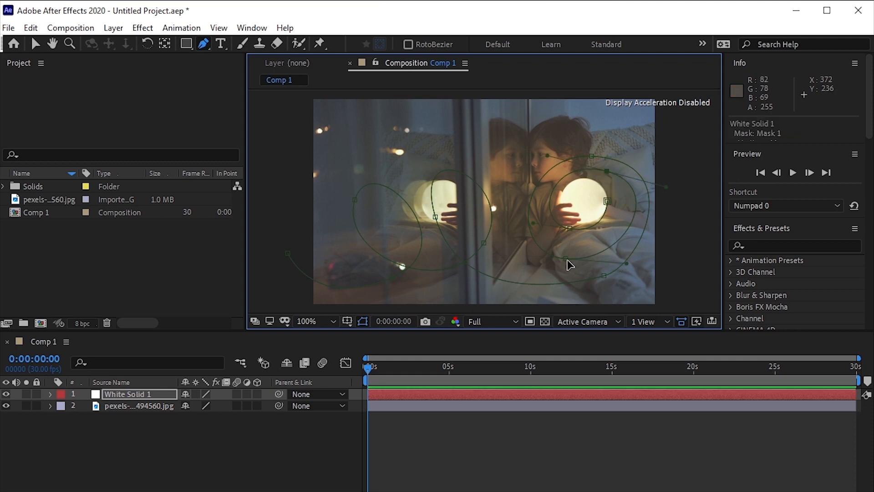
left_click_drag(566, 258, 571, 246)
Reshape the vertices and handles of the two loops over the window, undoing the last path edit
left_click_drag(482, 243, 499, 238)
left_click_drag(435, 217, 442, 226)
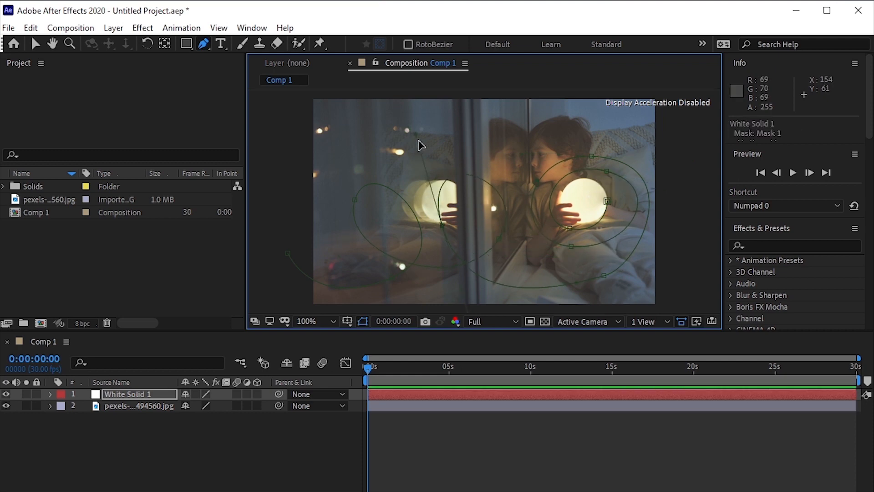
left_click_drag(419, 142, 439, 182)
left_click(355, 200)
left_click_drag(374, 148, 369, 159)
key("ctrl+z")
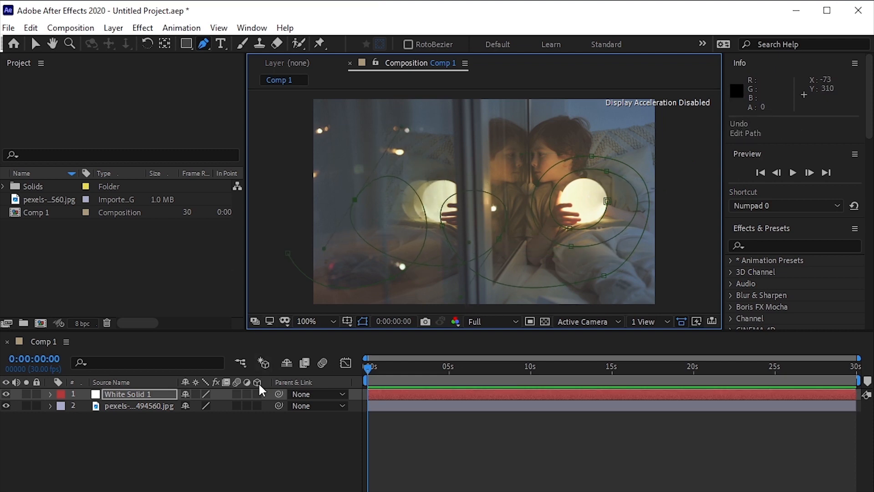
Set the White Solid 1 layer's opacity to 100% and collapse its properties
key("v")
left_click(158, 393)
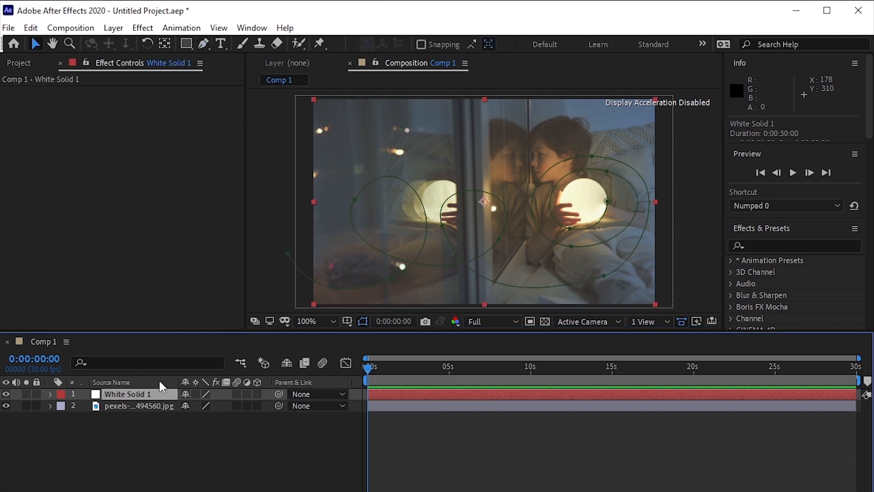
key("t")
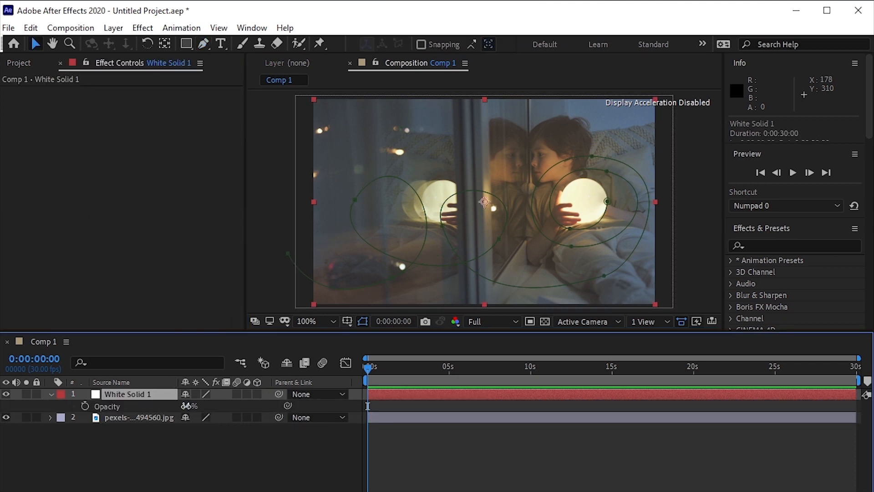
left_click_drag(186, 406, 400, 400)
left_click(161, 430)
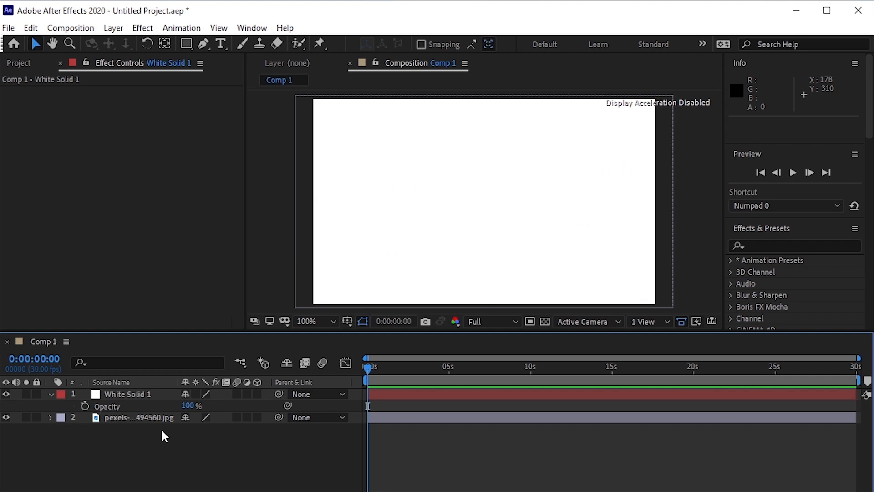
left_click(51, 394)
Find the Saber effect and apply it to the White Solid 1 layer
left_click(138, 395)
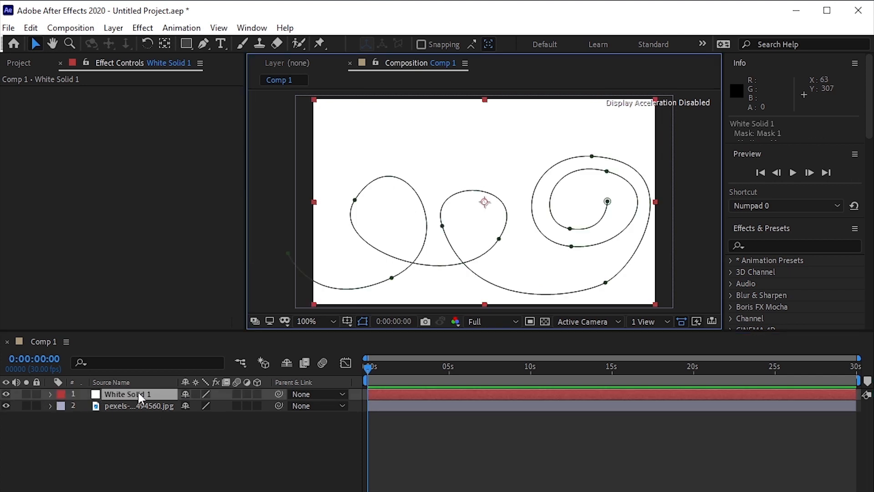
left_click(799, 244)
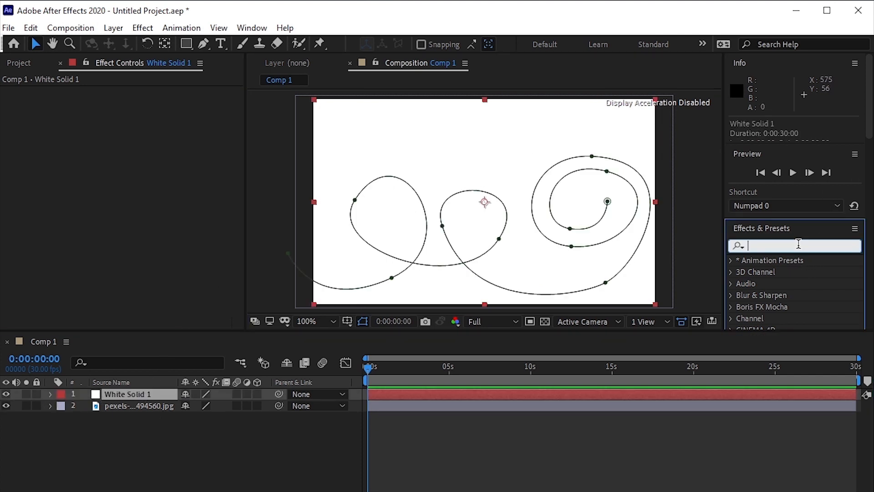
type("sab")
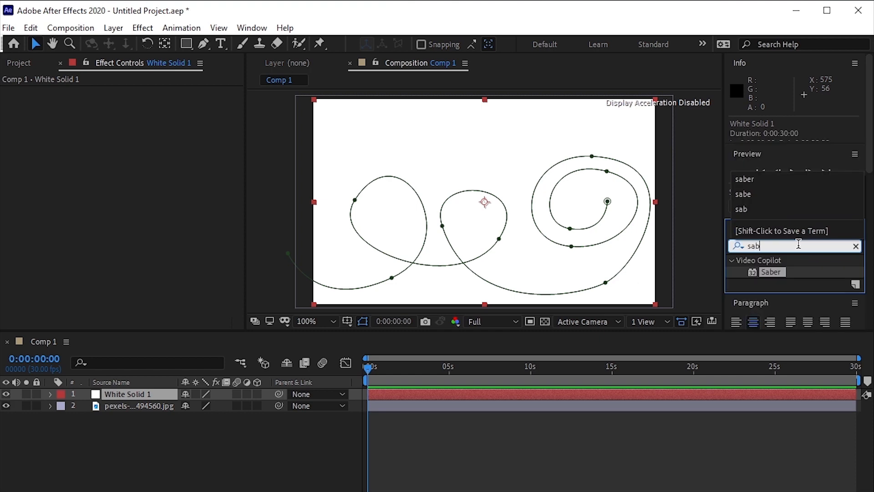
type("er")
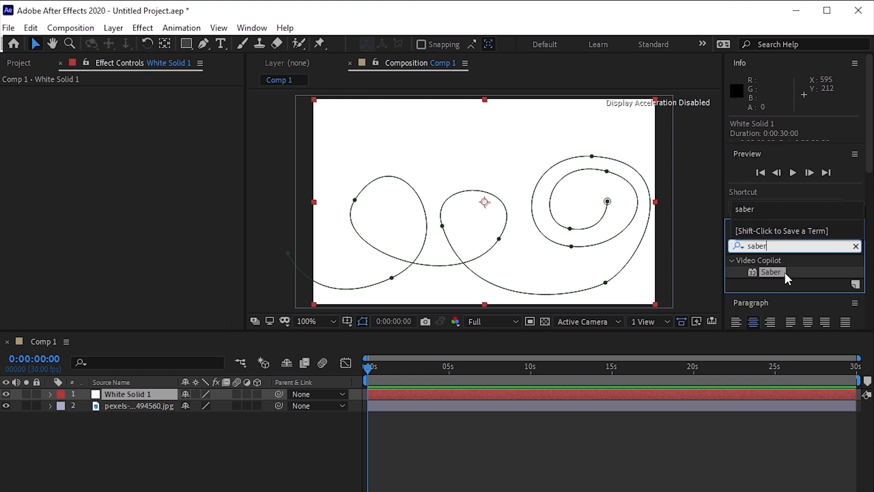
left_click_drag(781, 271, 159, 394)
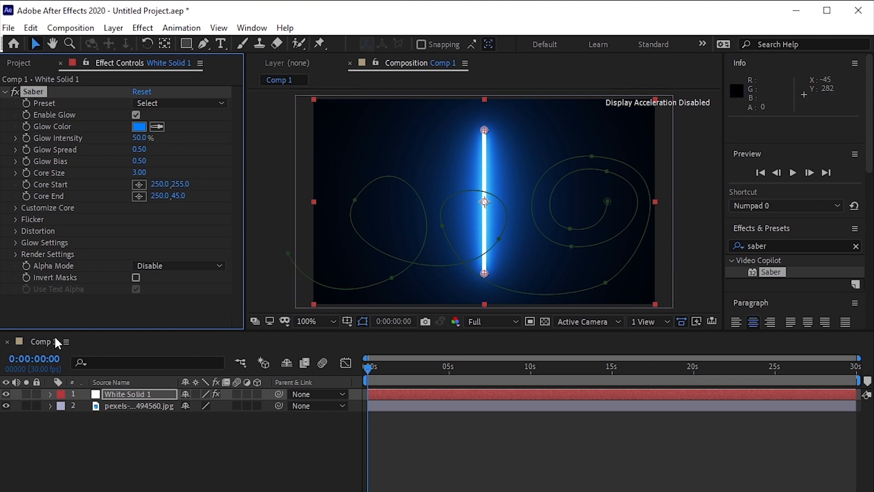
Set the Saber effect's Core Type to Layer Masks under Customize Core
left_click(16, 208)
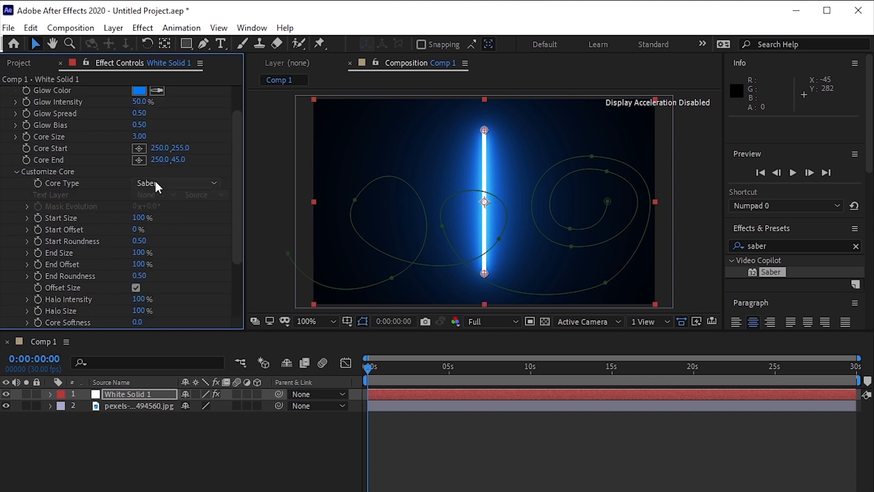
left_click(182, 182)
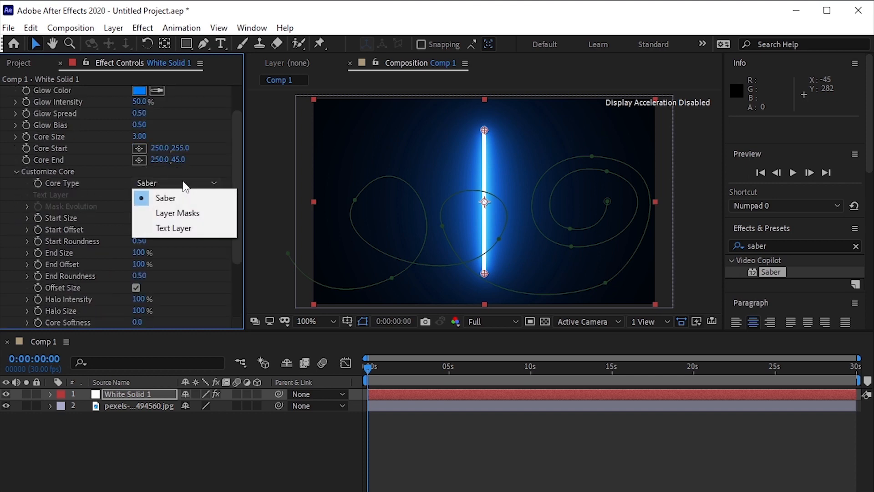
left_click(199, 214)
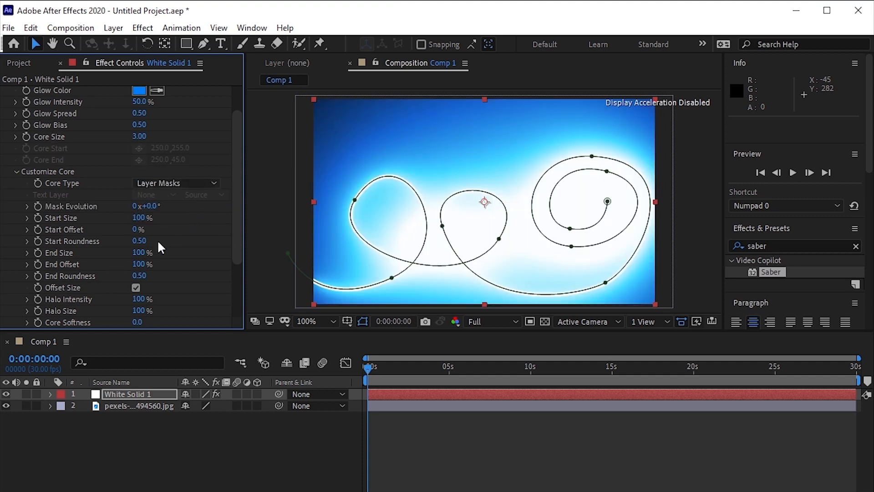
Set the Saber effect's Composite Settings to Transparent under Render Settings
scroll(158, 242, "down", 4)
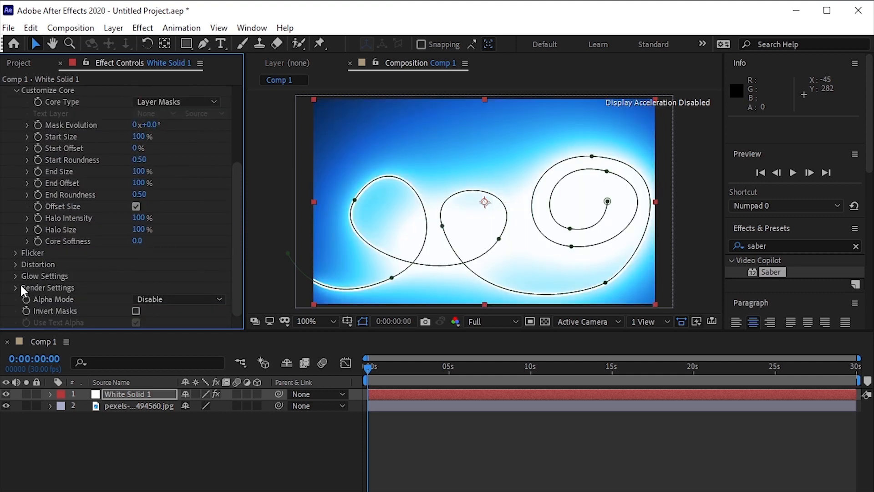
left_click(15, 287)
scroll(12, 285, "down", 4)
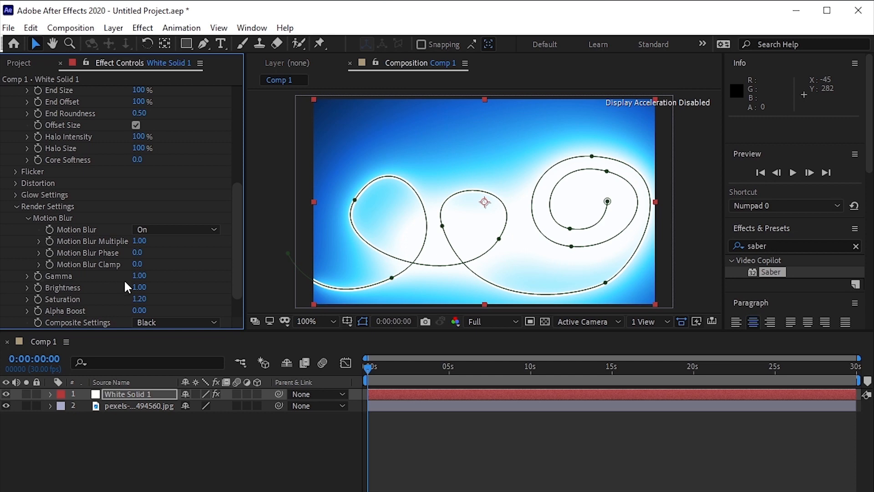
scroll(156, 281, "down", 2)
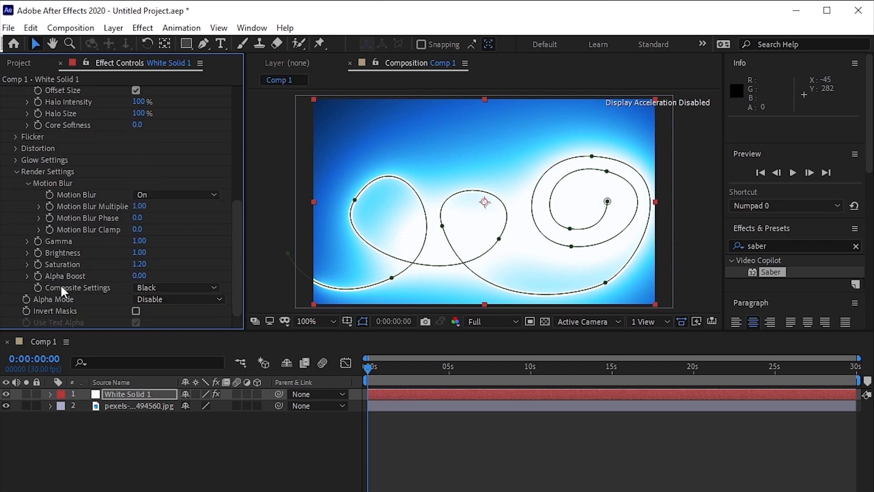
left_click(195, 286)
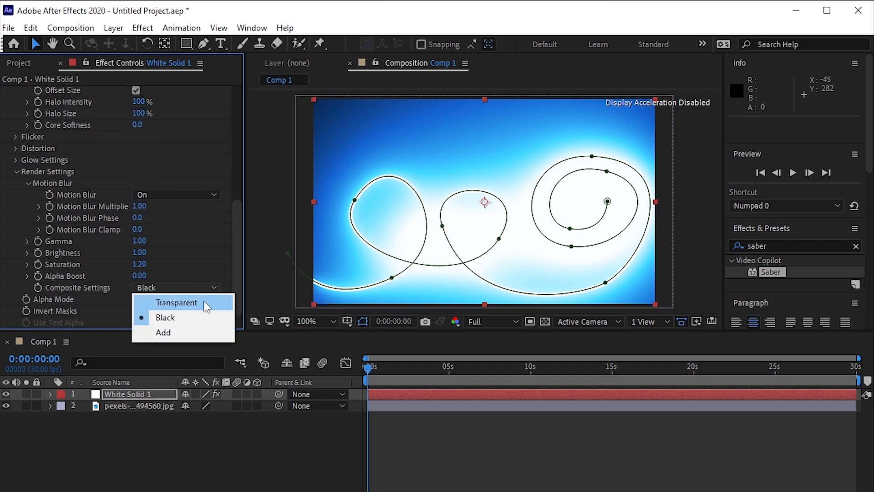
left_click(203, 300)
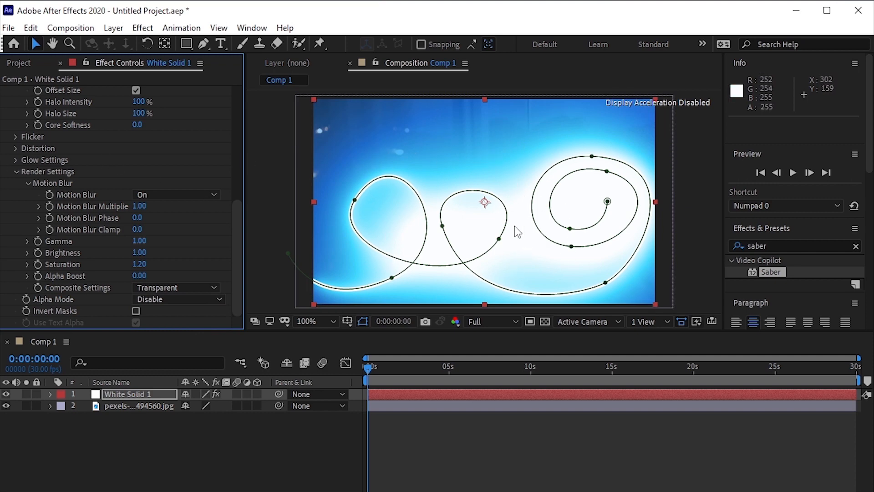
Lower the Saber effect's Glow Intensity to 4%
scroll(170, 264, "up", 5)
scroll(172, 269, "up", 3)
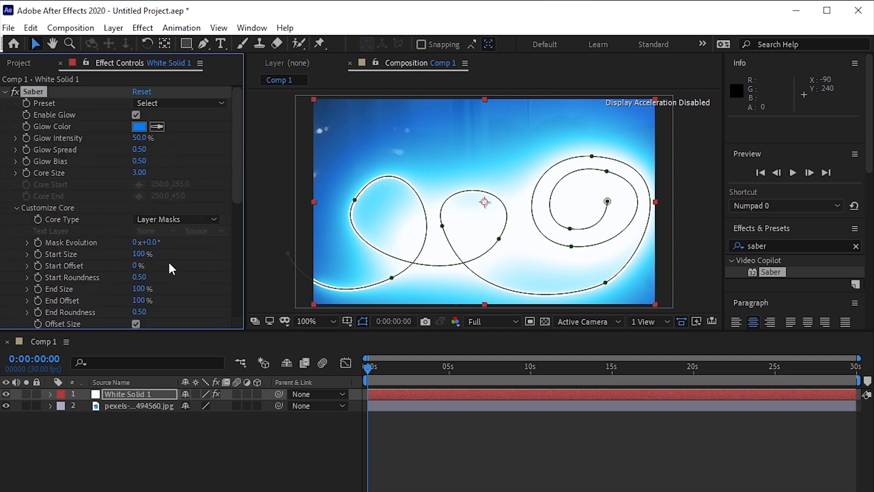
left_click(139, 138)
type("5")
key("Return")
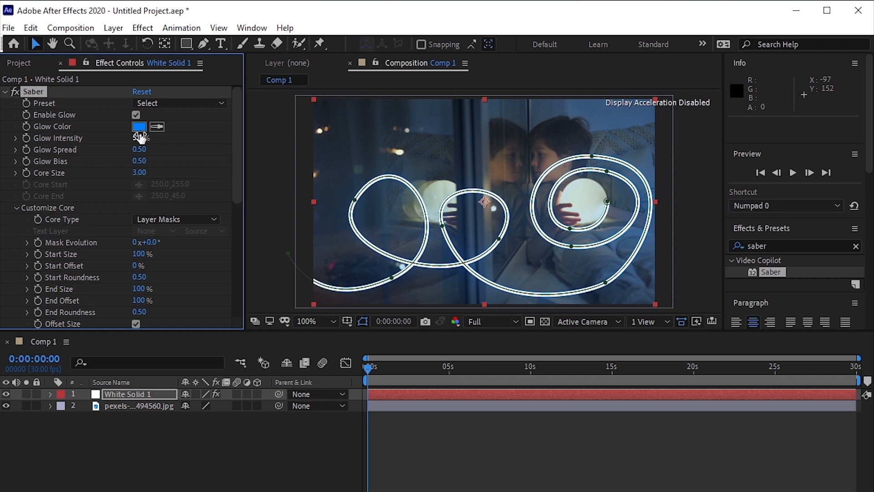
left_click_drag(139, 138, 140, 138)
Apply the Energize preset to the Saber effect and set its Glow Intensity to 5%
left_click(171, 103)
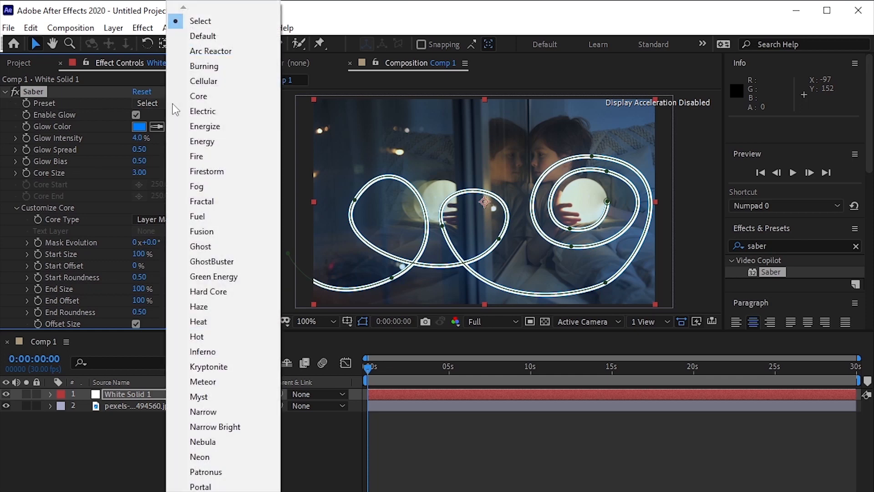
left_click(214, 126)
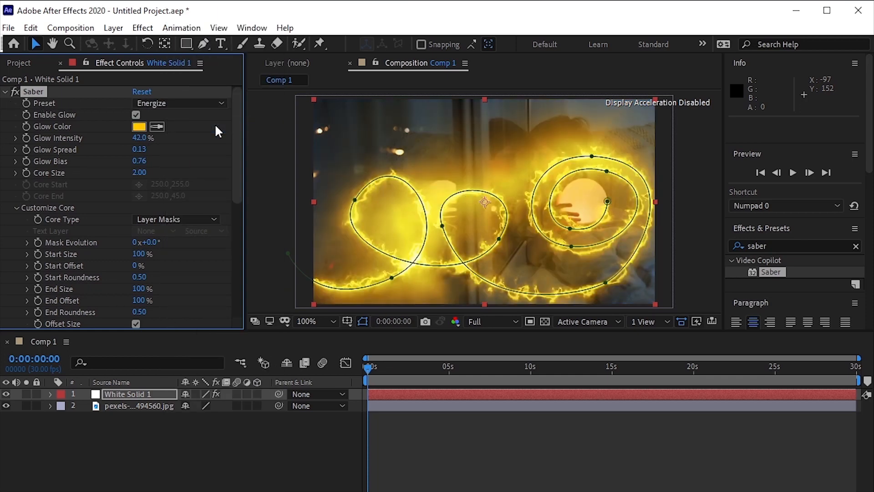
left_click(137, 138)
type("5")
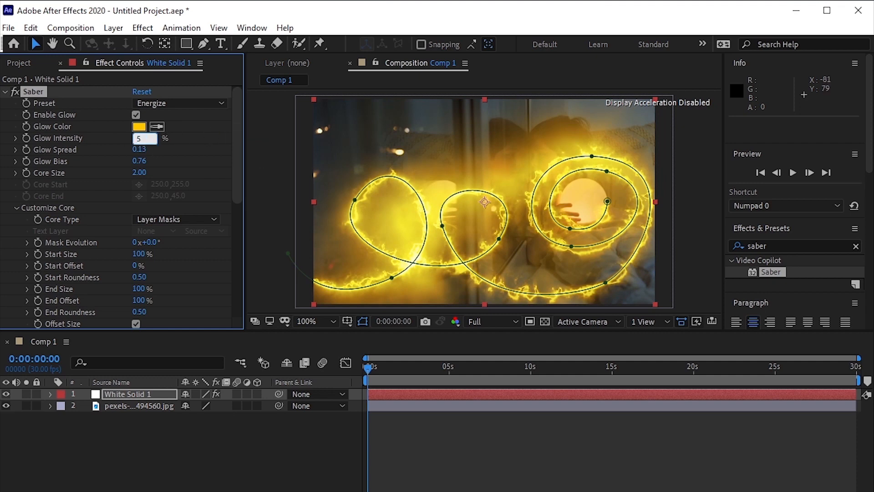
key("Return")
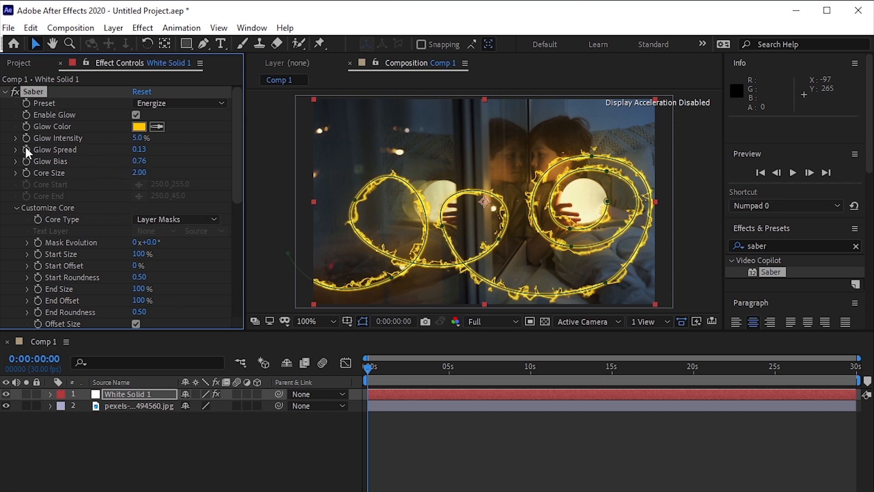
Set the Saber effect's Glow Spread to 0.49 and Glow Bias to 2.00
left_click(137, 150)
type("0")
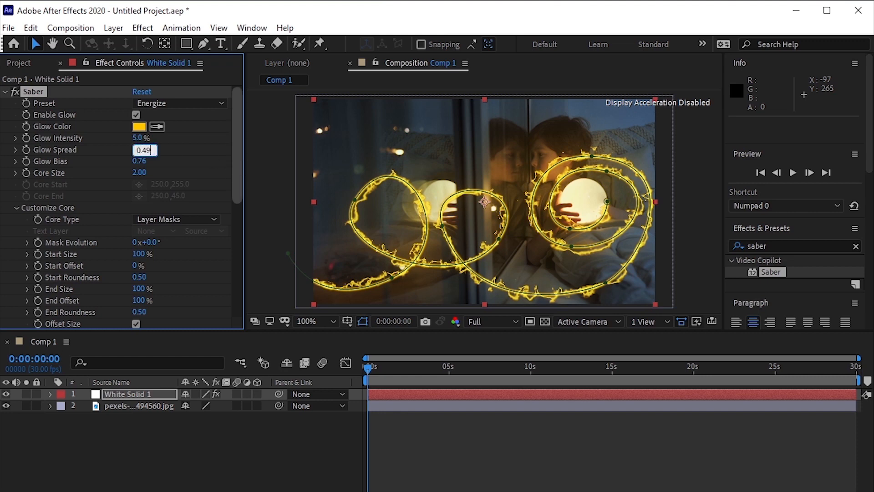
key("Return")
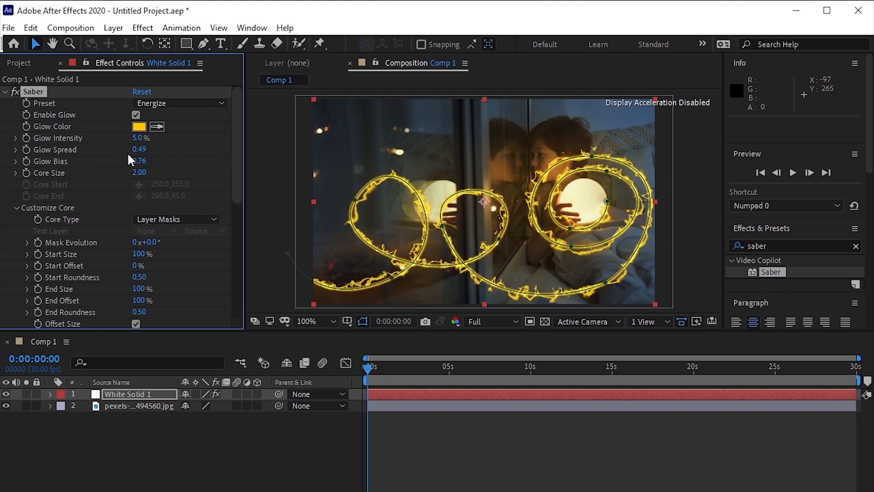
left_click(139, 161)
type("2")
key("Return")
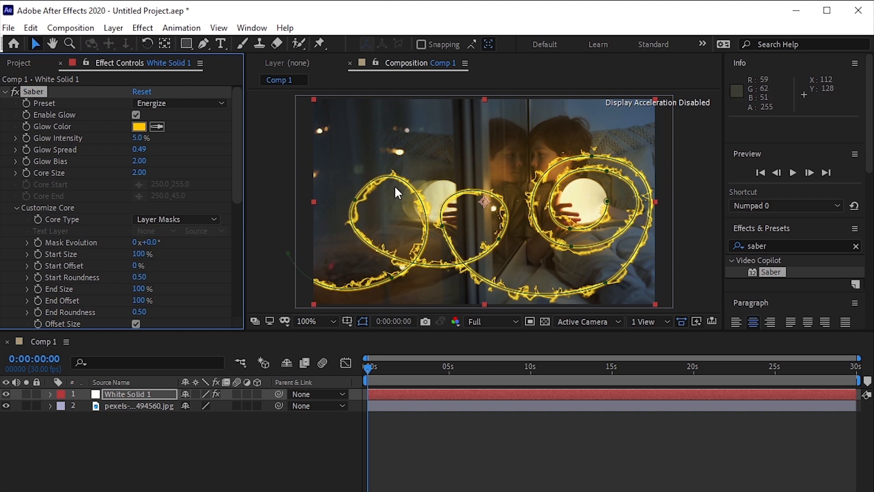
Set the Saber effect's Core Size to 1.00
left_click(140, 172)
type("1")
key("Return")
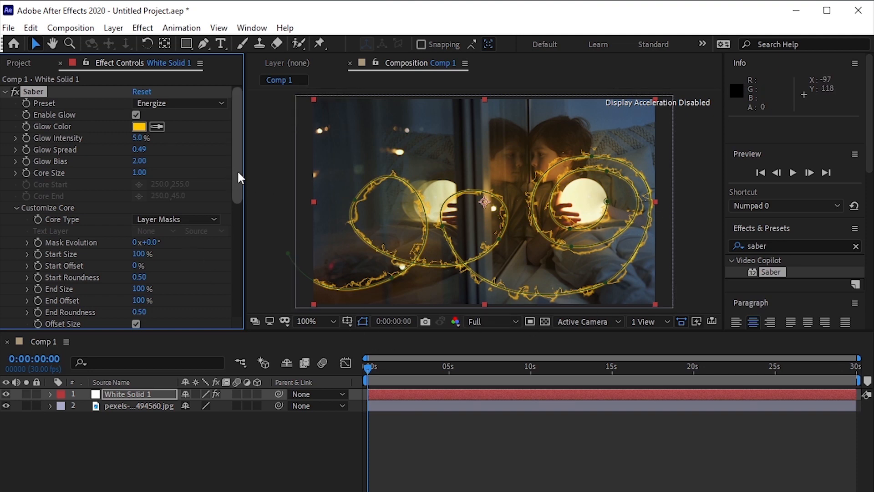
Enable keyframing for the Saber's End Size and End Offset at 0:00:00:00, with End Offset at 32% and End Size at 0%
left_click_drag(237, 171, 154, 212)
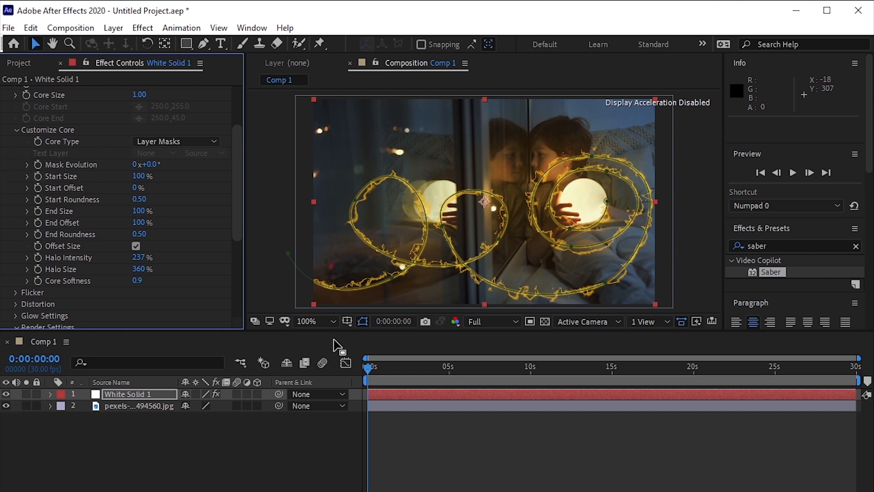
left_click(358, 367)
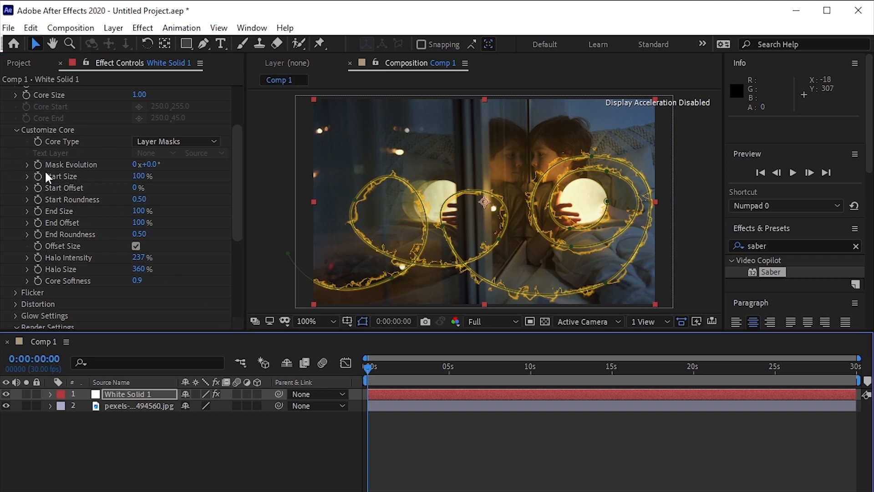
left_click(31, 145)
key("ctrl+z")
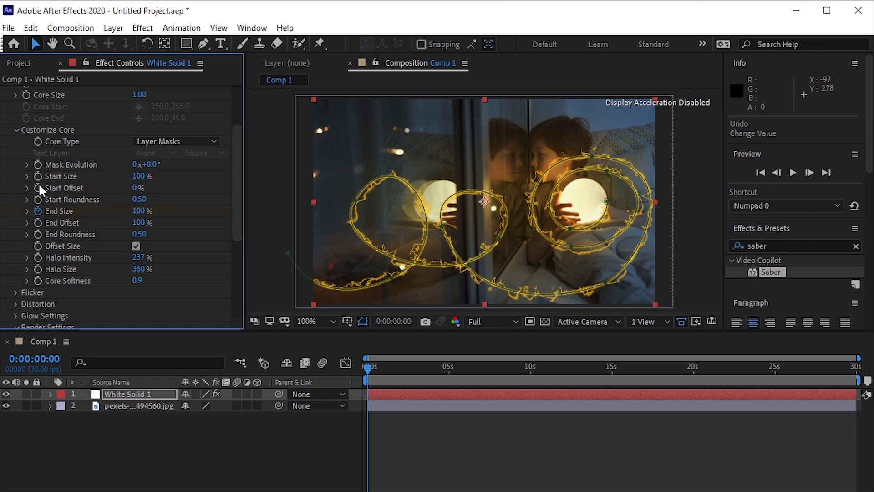
left_click(39, 222)
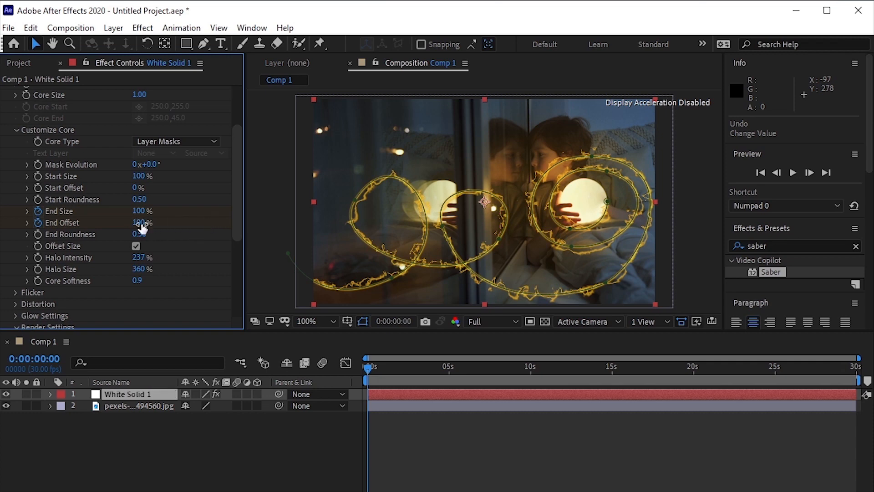
left_click_drag(138, 222, 95, 224)
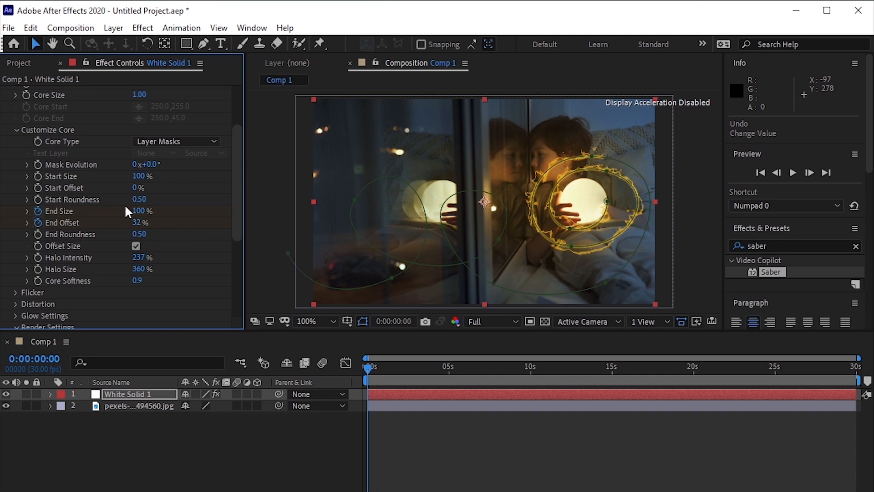
left_click_drag(137, 211, 2, 213)
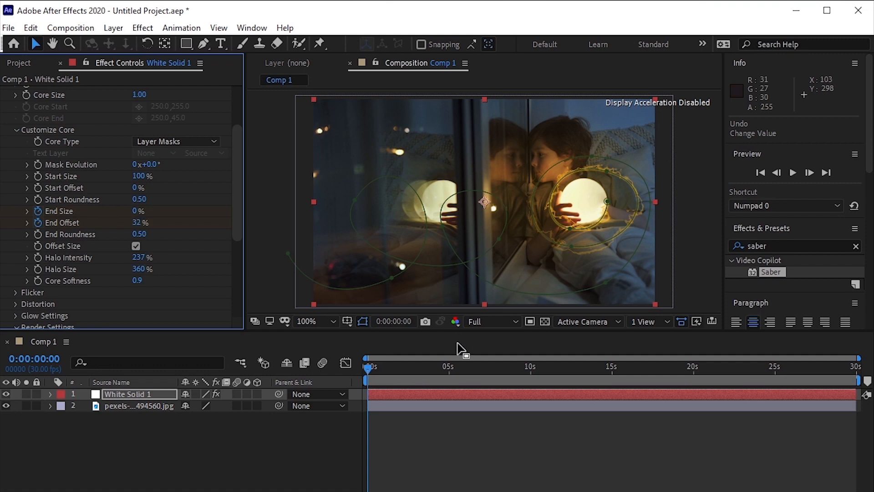
At 0:00:02:19, keyframe the Saber's End Offset at 100% and End Size at 100%
left_click_drag(367, 365, 410, 383)
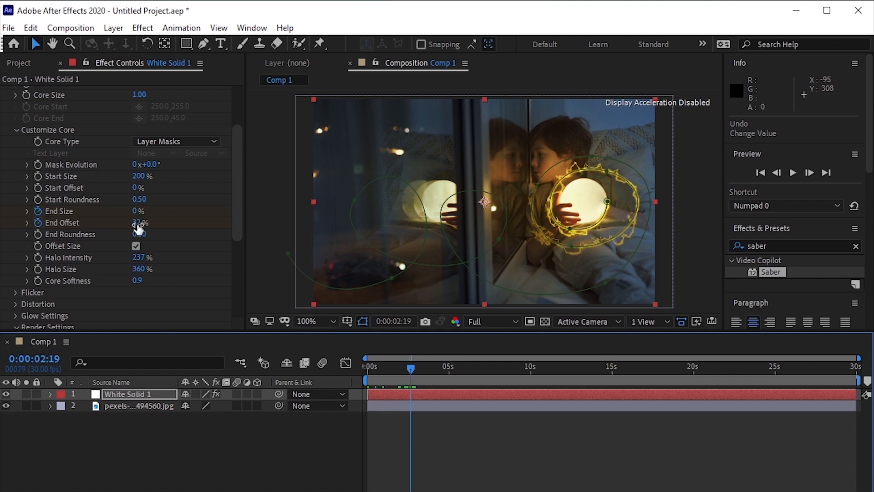
left_click_drag(136, 222, 224, 223)
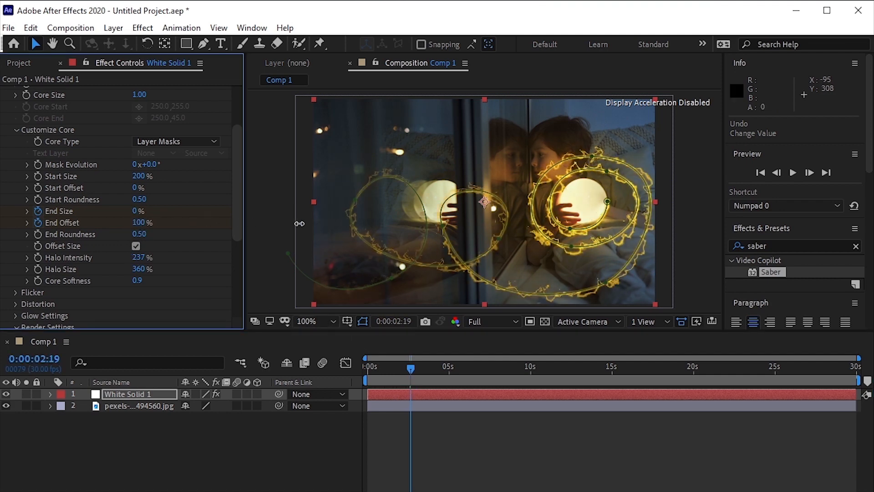
left_click(137, 211)
type("100")
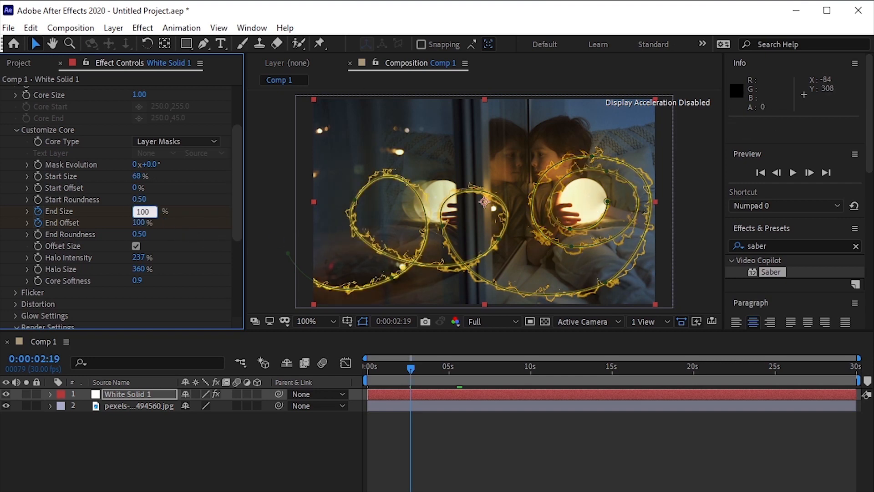
key("Return")
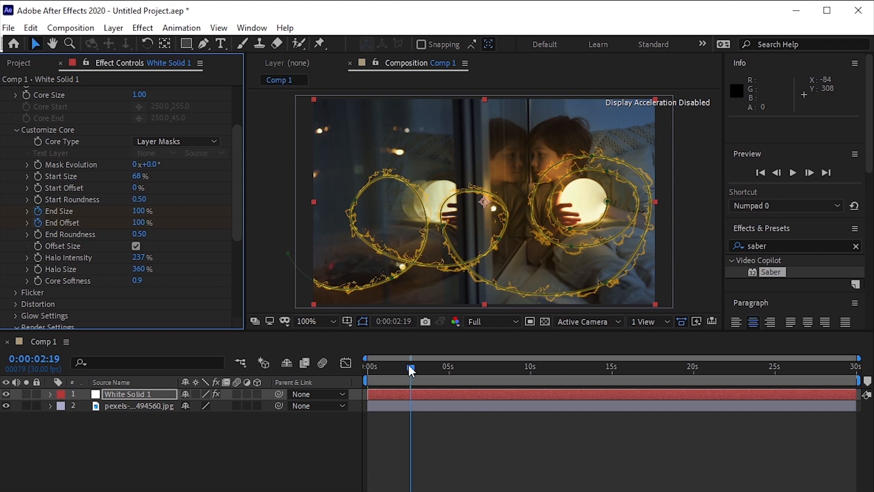
Preview the Saber animation from the start of the timeline with the layer deselected
left_click_drag(409, 364, 368, 364)
left_click(310, 443)
key("space")
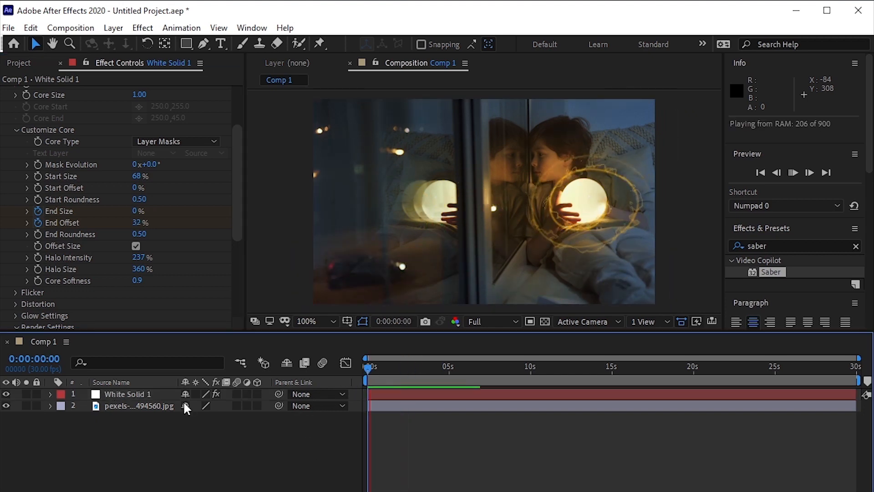